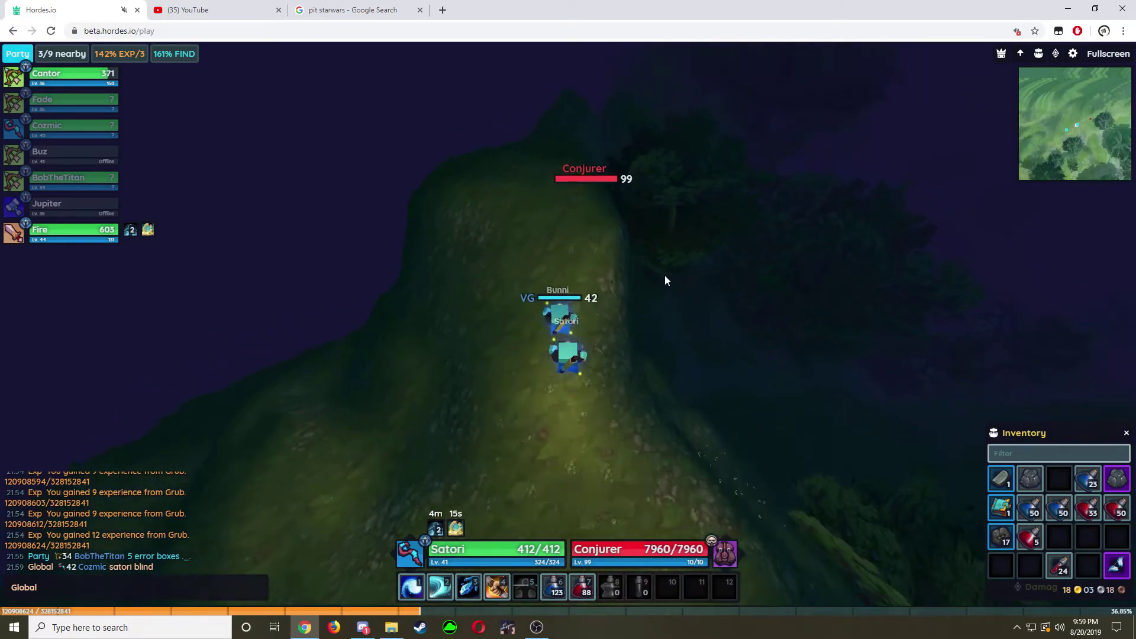
{"action": "scroll", "coordinate": [631, 278], "scroll_direction": "up", "scroll_amount": 3}
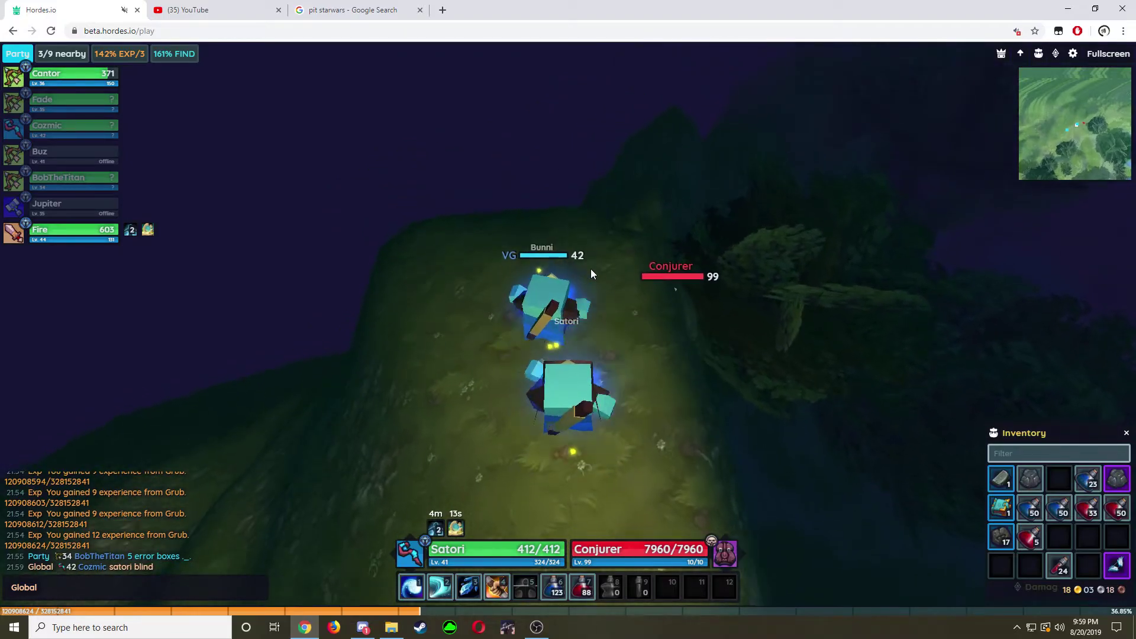
After trying the Conjurer in-game, load beta.hordes.io in a new tab.
{"action": "mouse_move", "coordinate": [578, 278]}
{"action": "left_mouse_down"}
{"action": "mouse_move", "coordinate": [768, 299]}
{"action": "mouse_move", "coordinate": [644, 315]}
{"action": "mouse_move", "coordinate": [851, 294]}
{"action": "mouse_move", "coordinate": [700, 227]}
{"action": "mouse_move", "coordinate": [610, 263]}
{"action": "left_mouse_up"}
{"action": "key", "text": "f"}
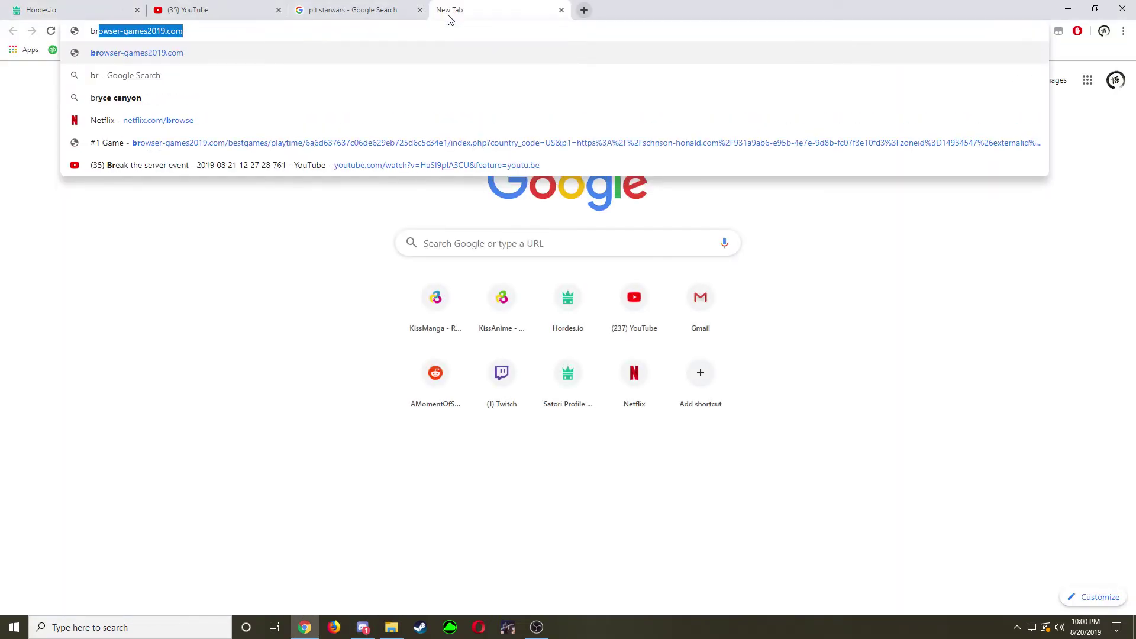
{"action": "type", "text": "et"}
{"action": "key", "text": "BackSpace"}
{"action": "key", "text": "BackSpace"}
{"action": "key", "text": "BackSpace"}
{"action": "type", "text": "eta"}
{"action": "key", "text": "Return"}
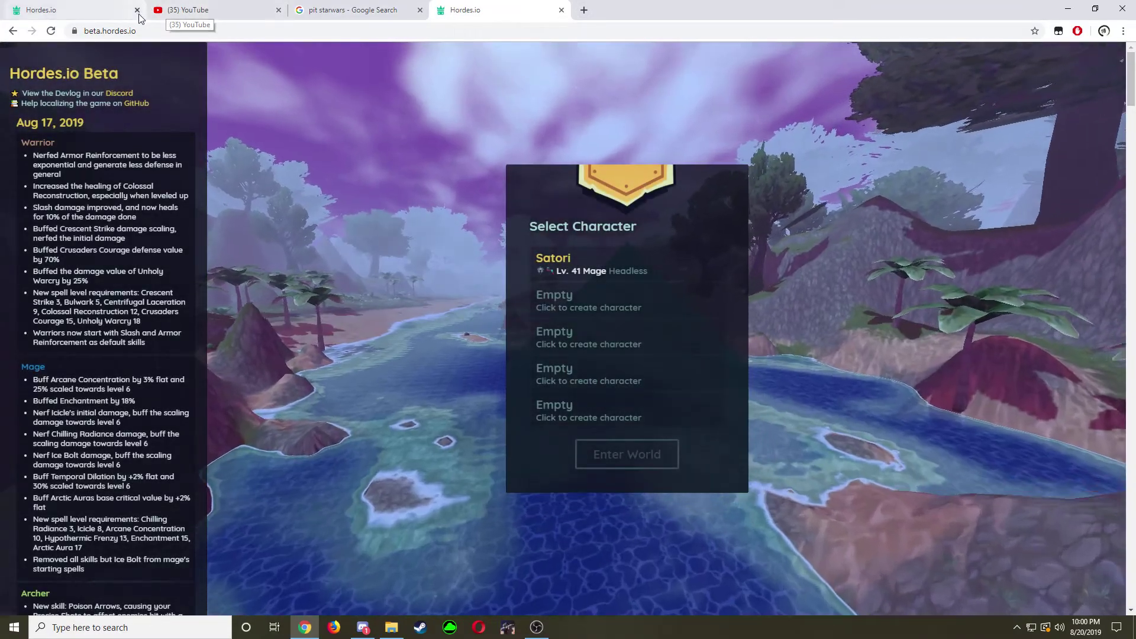
Close the stalled game and Google tabs, then enter the world as level 41 mage Satori.
{"action": "left_click", "coordinate": [137, 9]}
{"action": "left_click", "coordinate": [630, 282]}
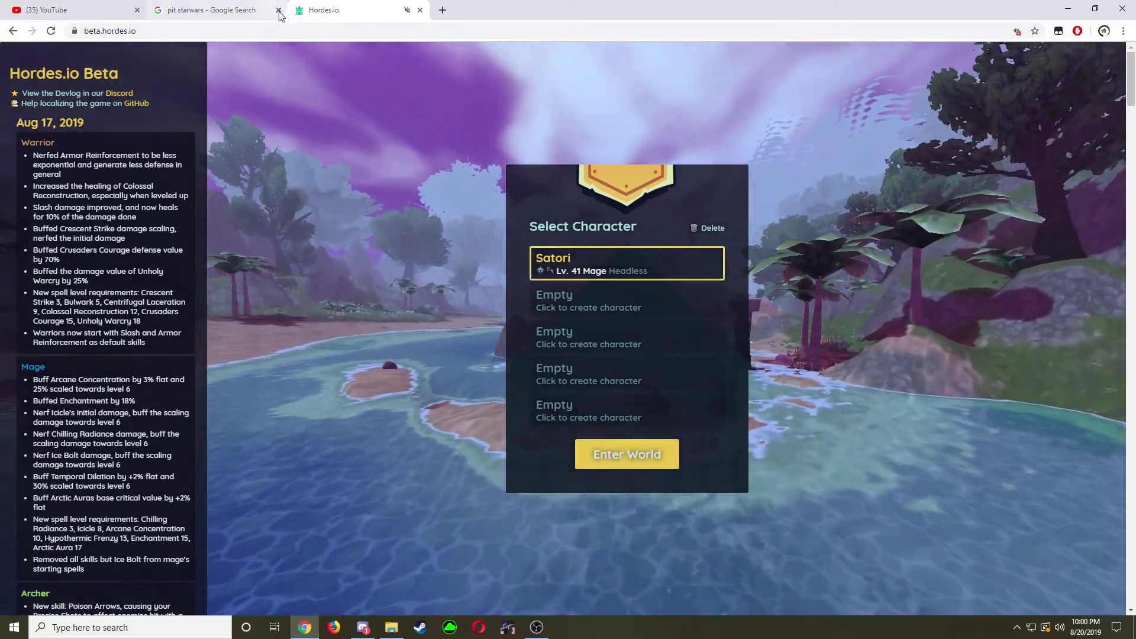
{"action": "left_click", "coordinate": [277, 9]}
{"action": "left_click", "coordinate": [644, 453]}
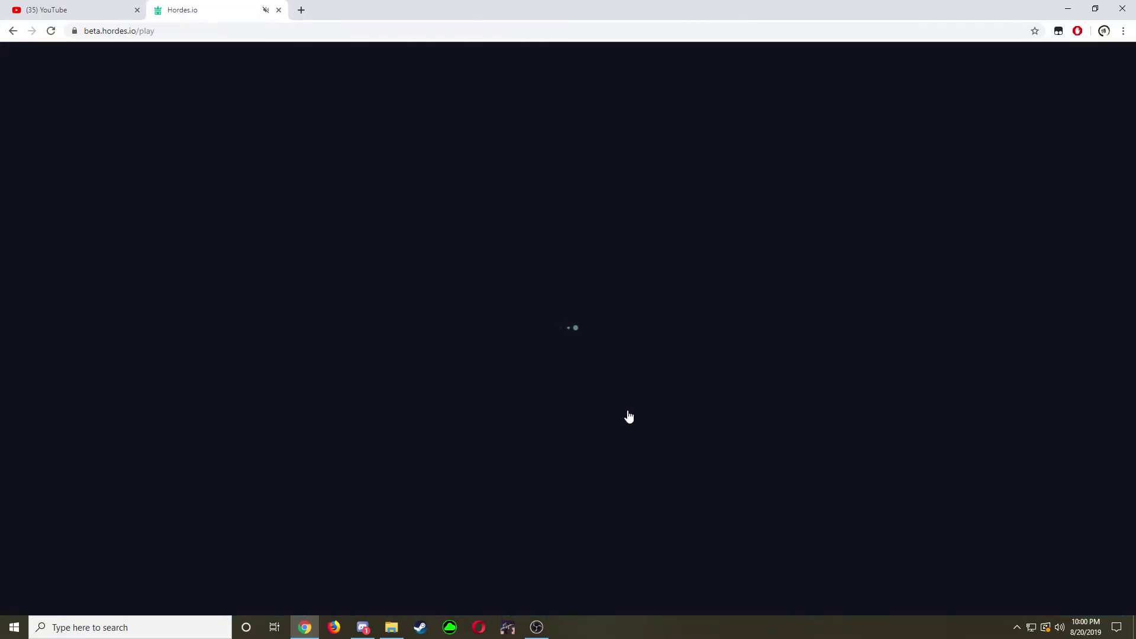